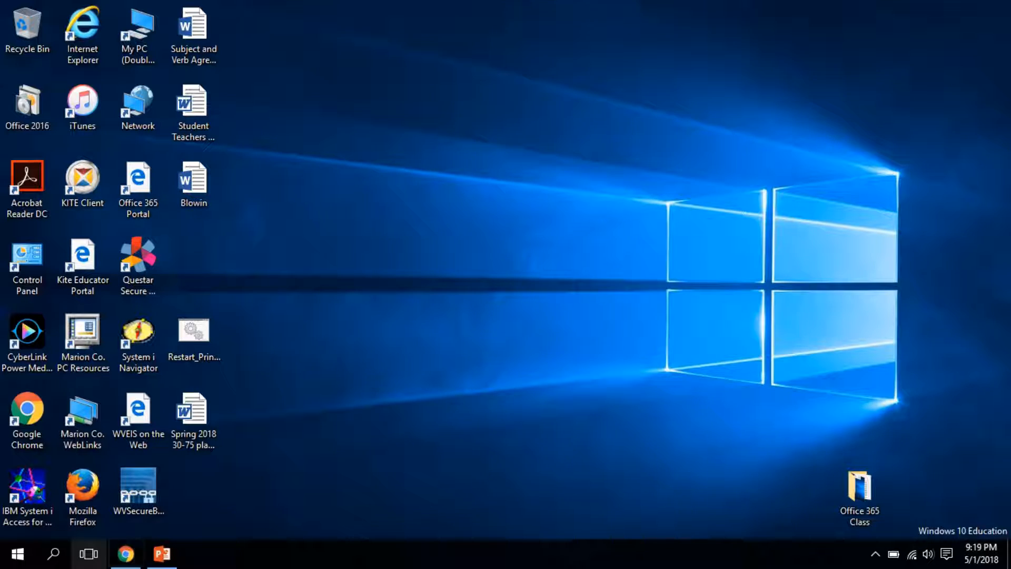
Switch to Chrome and create a new blank Word Online document from the Office 365 home page
left_click(128, 555)
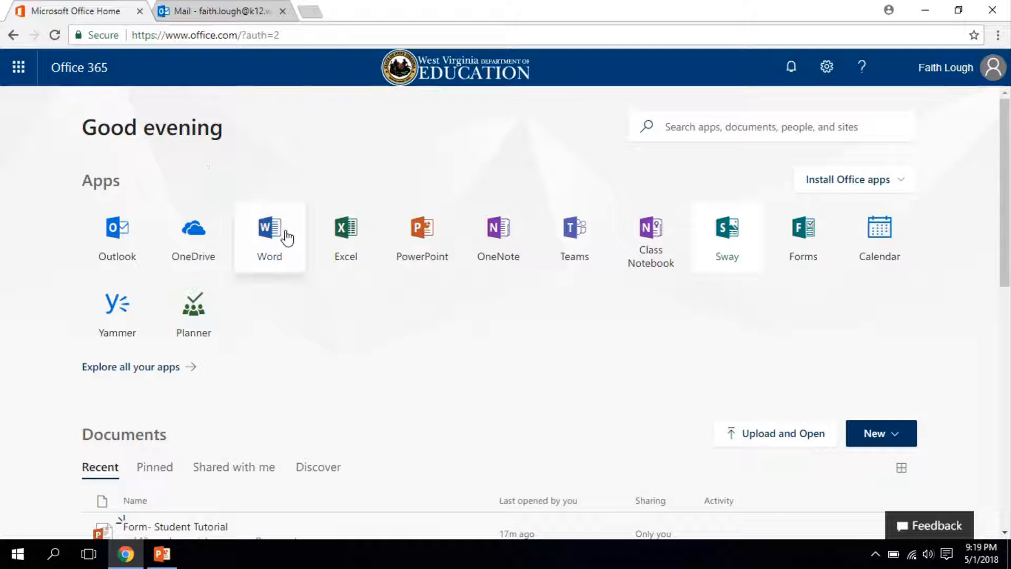
left_click(275, 258)
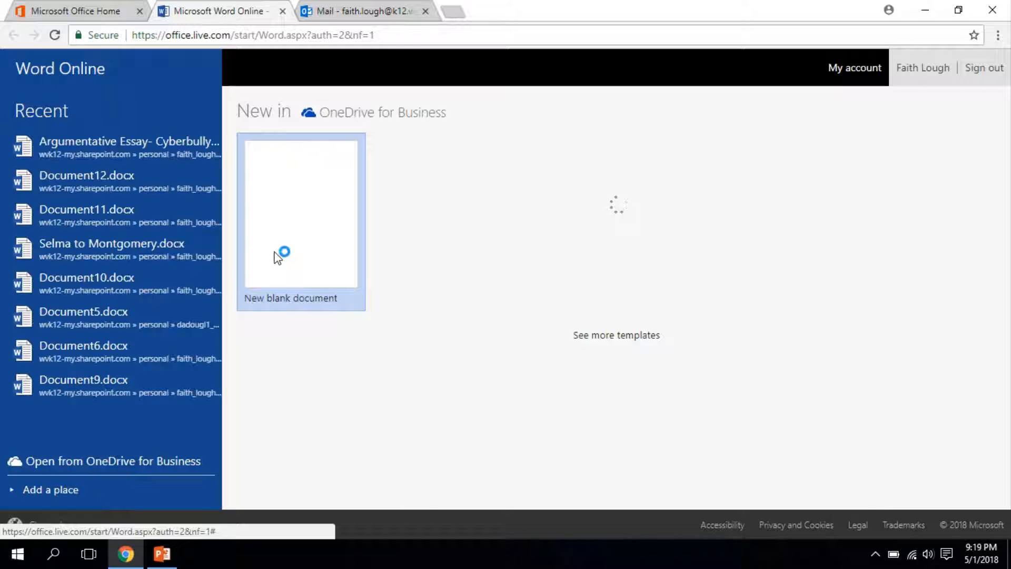
left_click(278, 258)
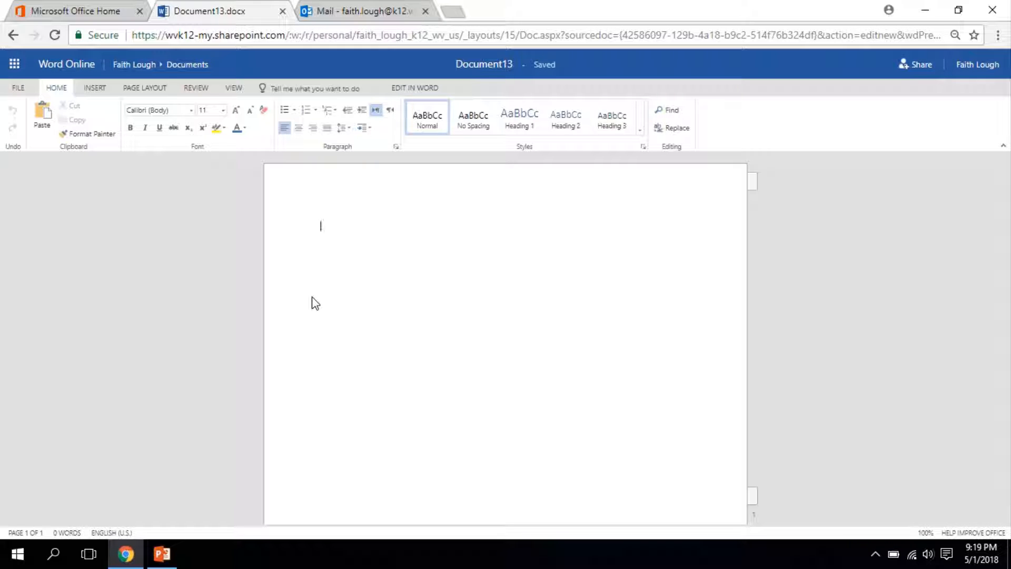
Add a header with the writer's last name followed by 1 in its right-hand cell, and close the header
left_click(97, 89)
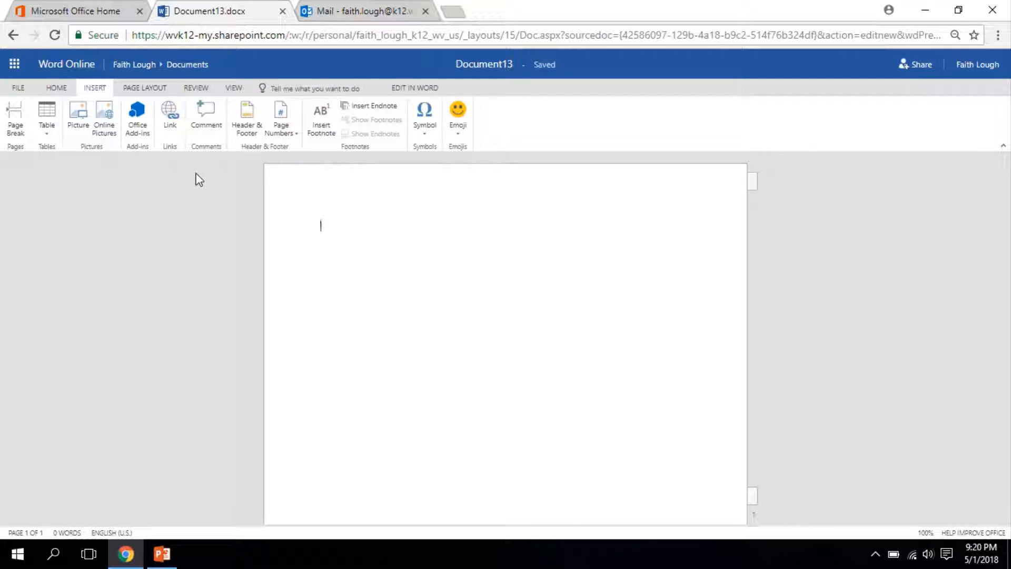
left_click(250, 129)
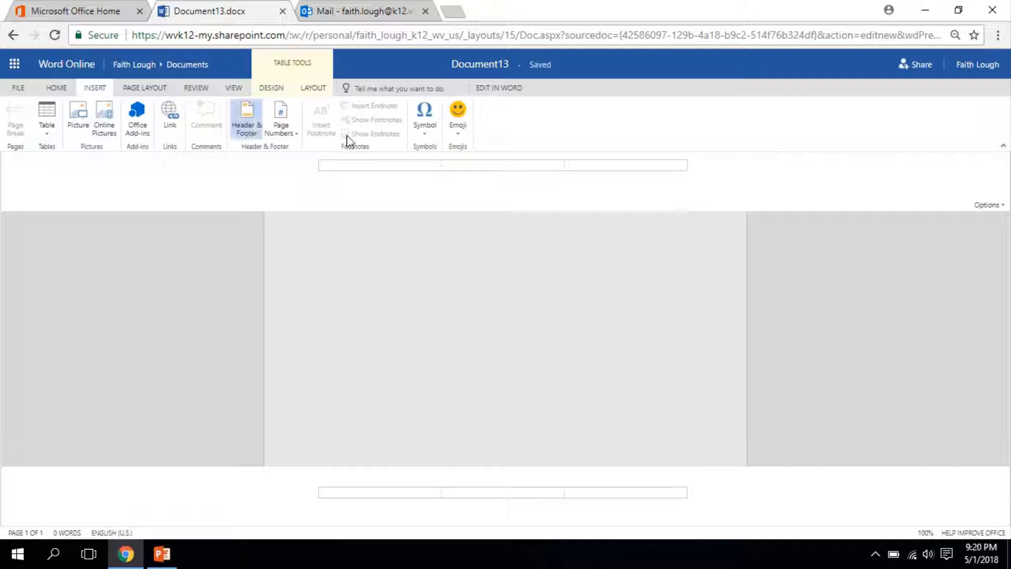
left_click(631, 167)
type("Lough 1")
left_click(249, 136)
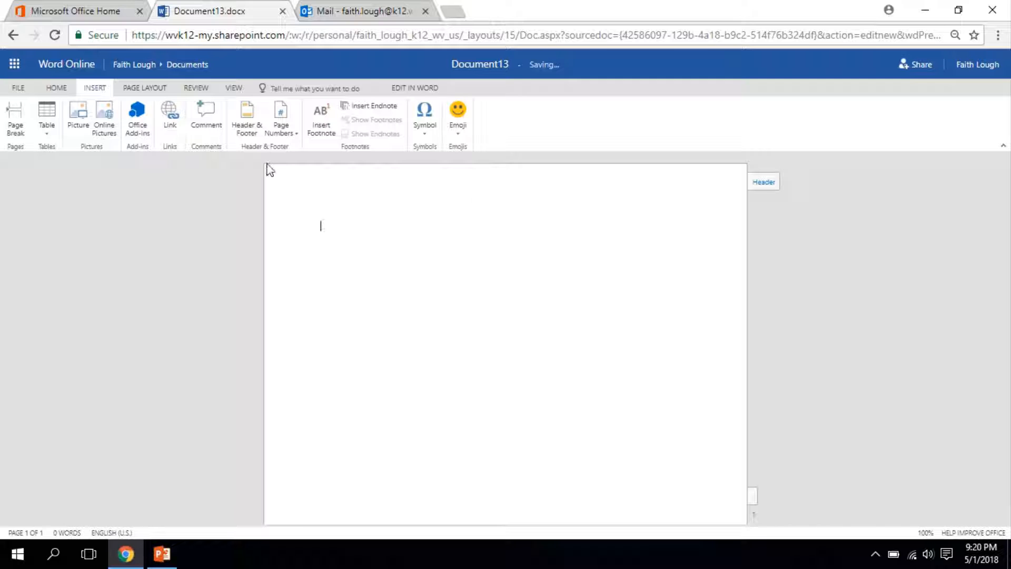
Reopen the page header to check its text, and return to the document body
left_click(248, 126)
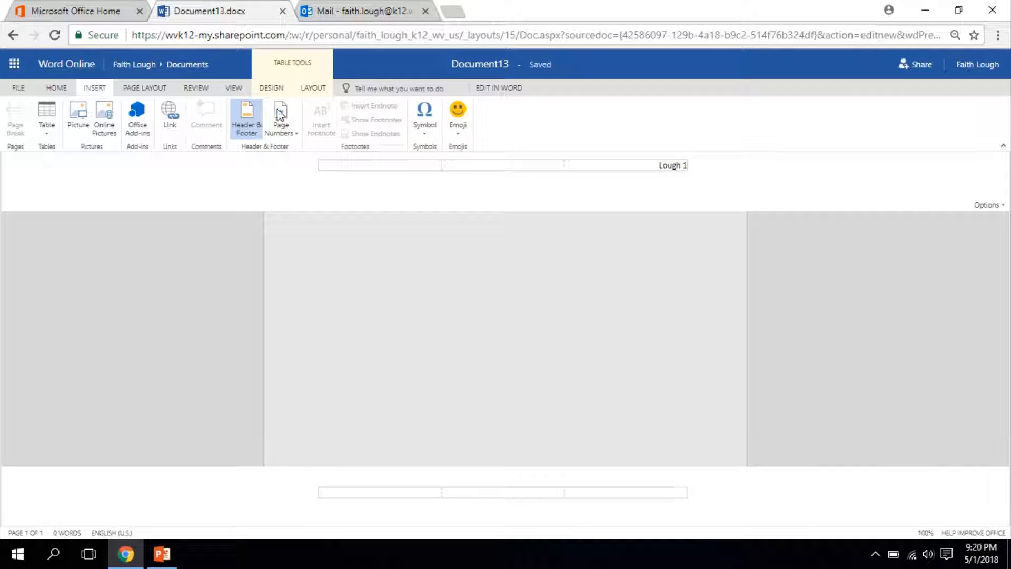
left_click(606, 268)
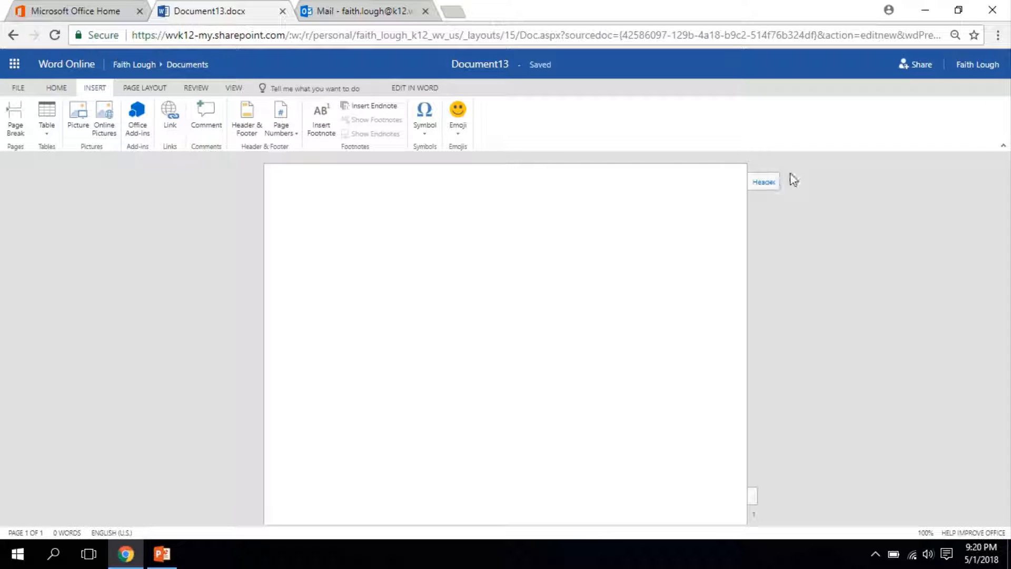
left_click(757, 182)
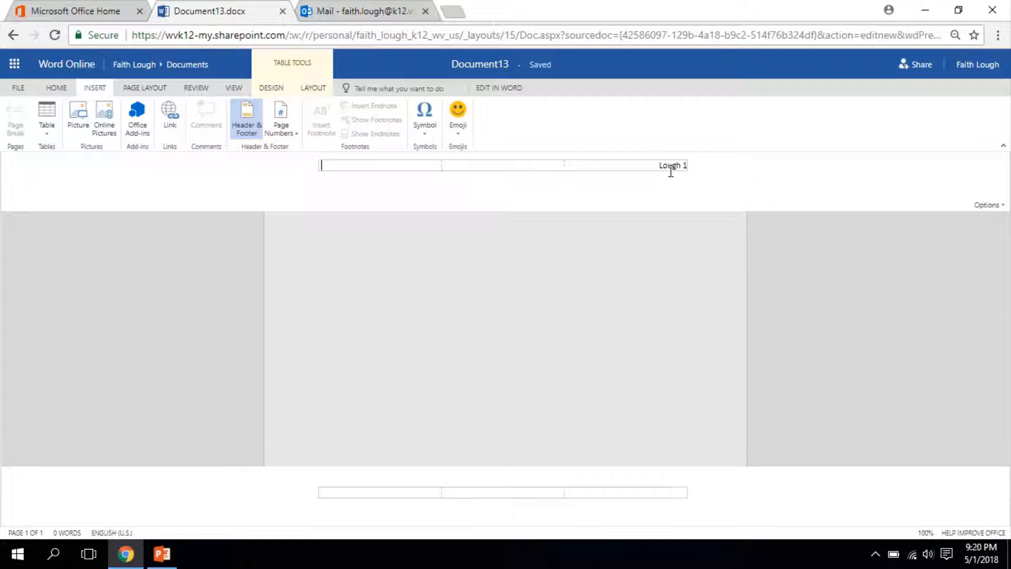
left_click(494, 298)
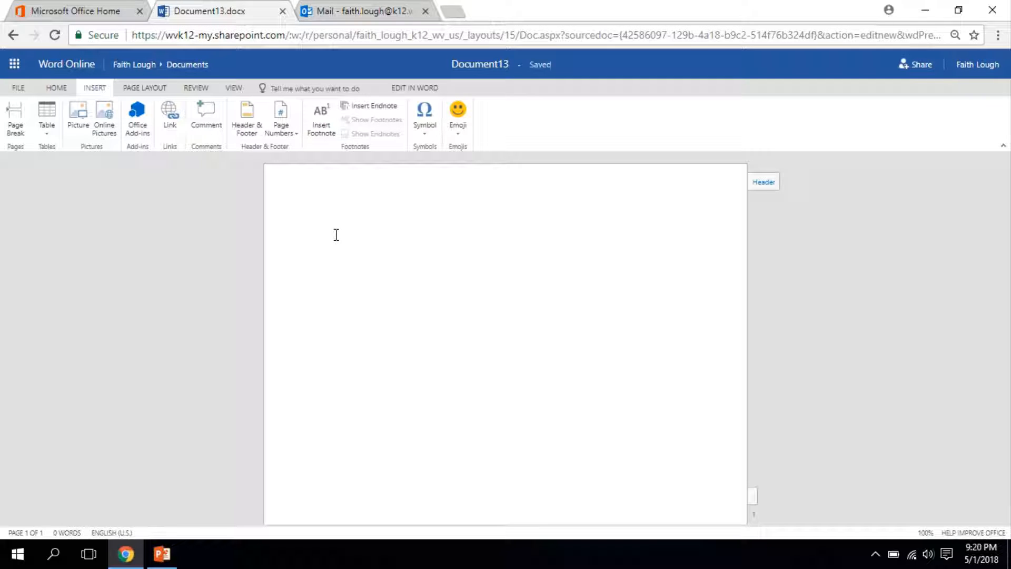
Enter the heading lines "Name:", "Date:", "Class period:" and "Instructor:" on separate lines at the start of the document
type("Name:")
key("Return")
type("Date:")
key("Return")
type("Class period:")
key("Return")
type("Instructor")
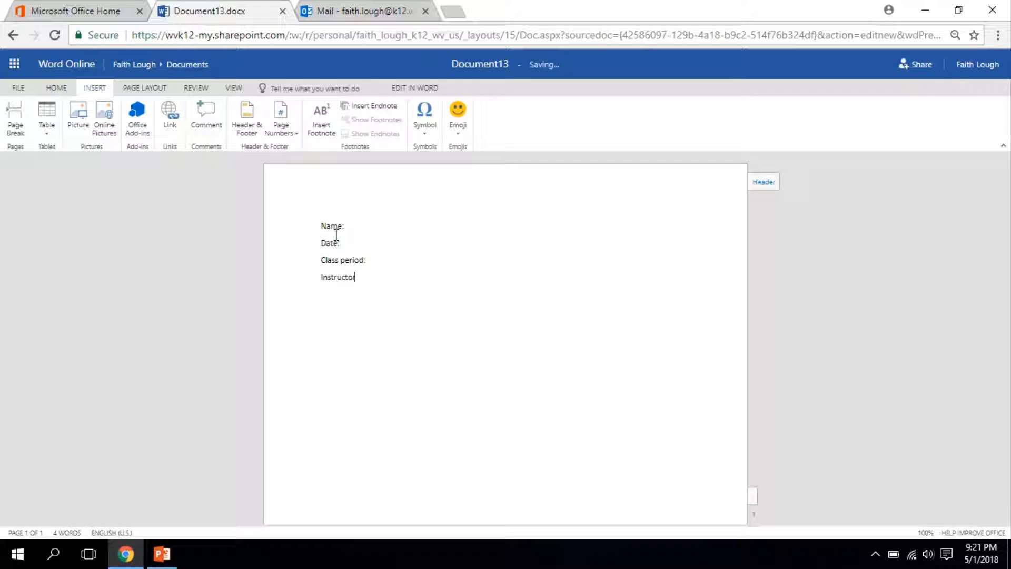
type(":")
Add the centered line "Title: Cyberbullying Should be a Criminal Offense" below the heading lines
key("Return")
left_click(57, 89)
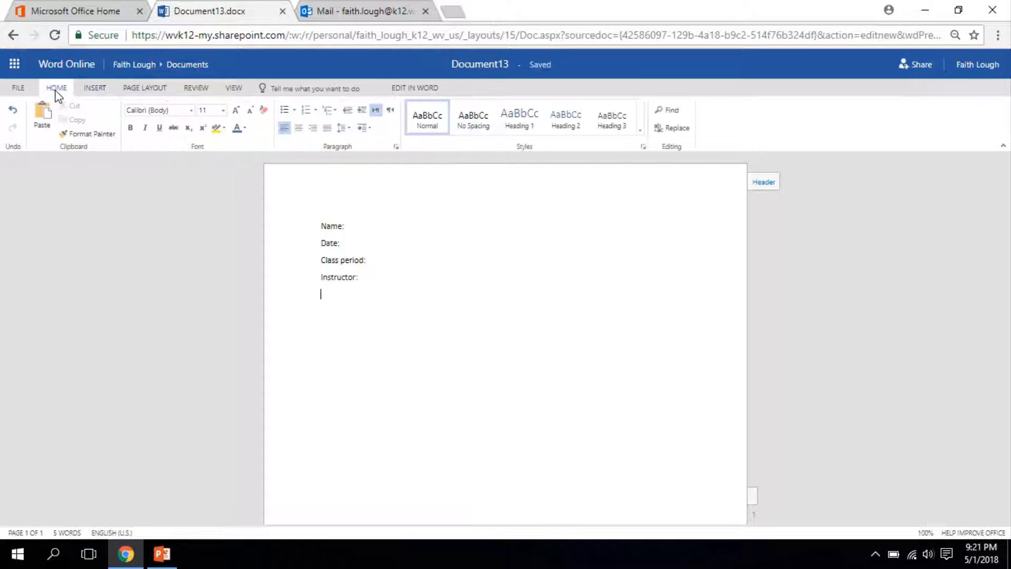
left_click(299, 128)
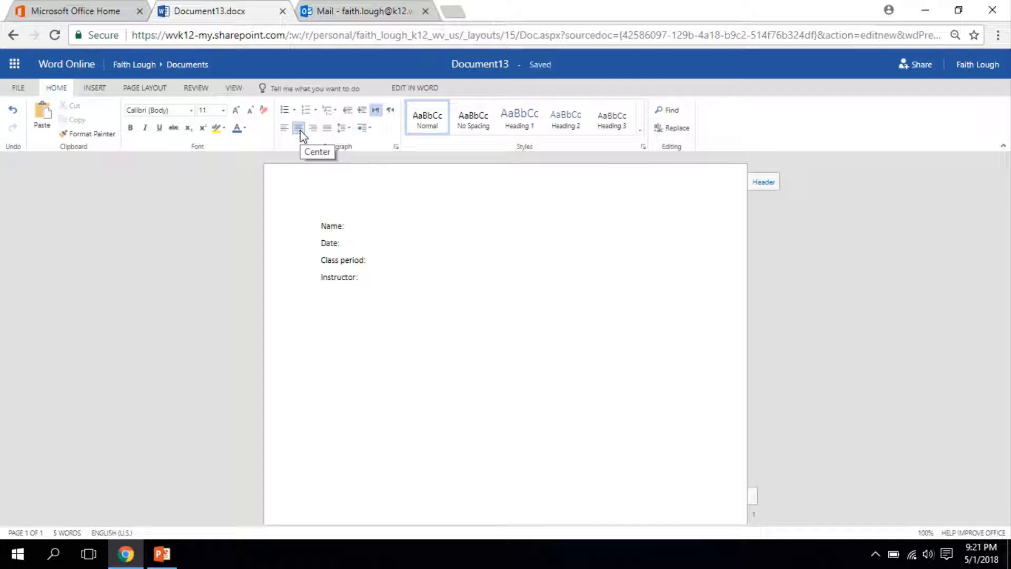
type("T")
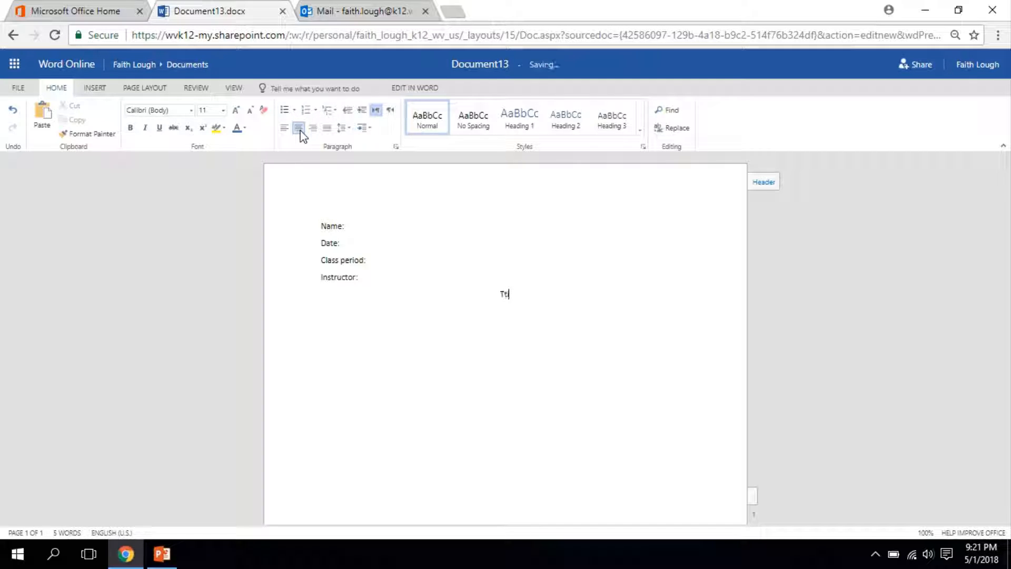
type("itle:")
type("Cyberbullying Should be")
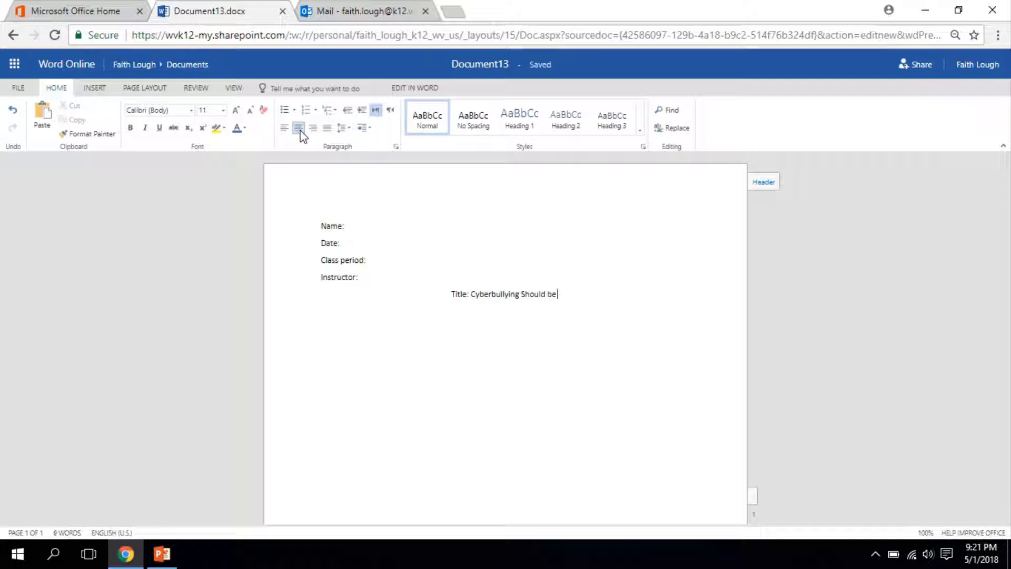
type(" a C")
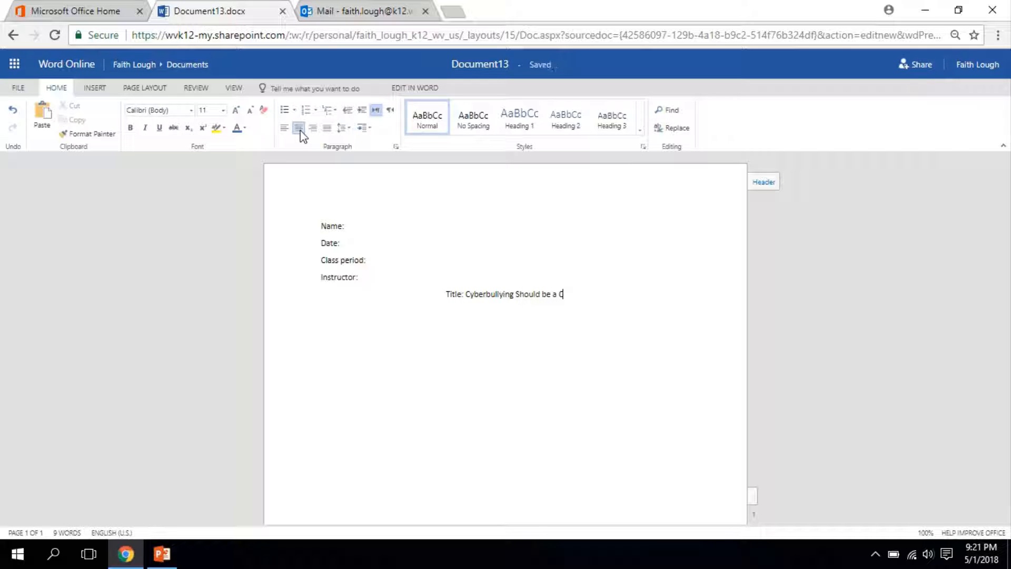
type("riminal O")
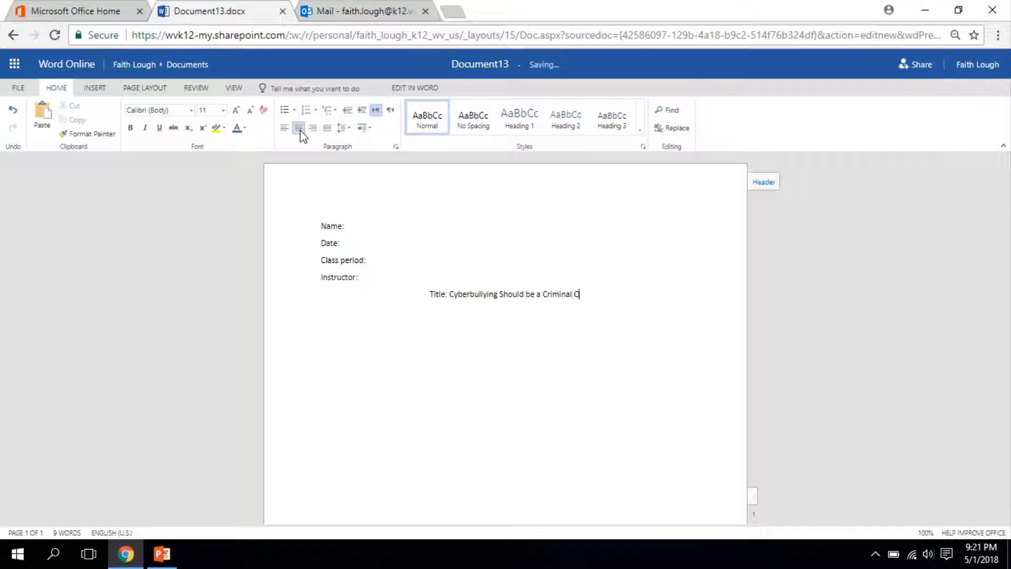
type("ffense")
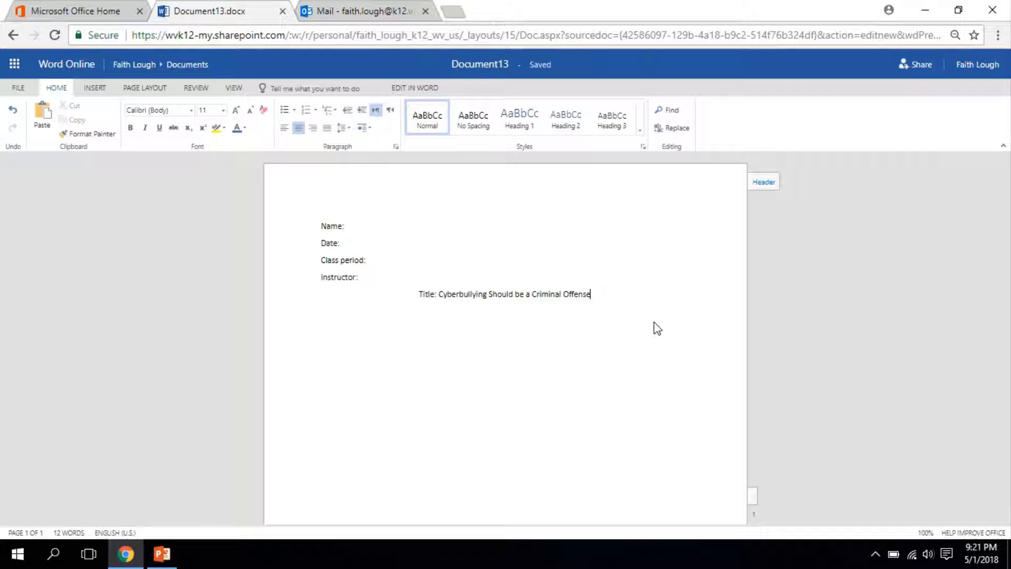
Below the title, leave a blank line and write left-aligned "Introduction: Unbiased background about the topic. Introduce what your are talking about"
key("Return")
key("Return")
left_click(286, 131)
type("Introd")
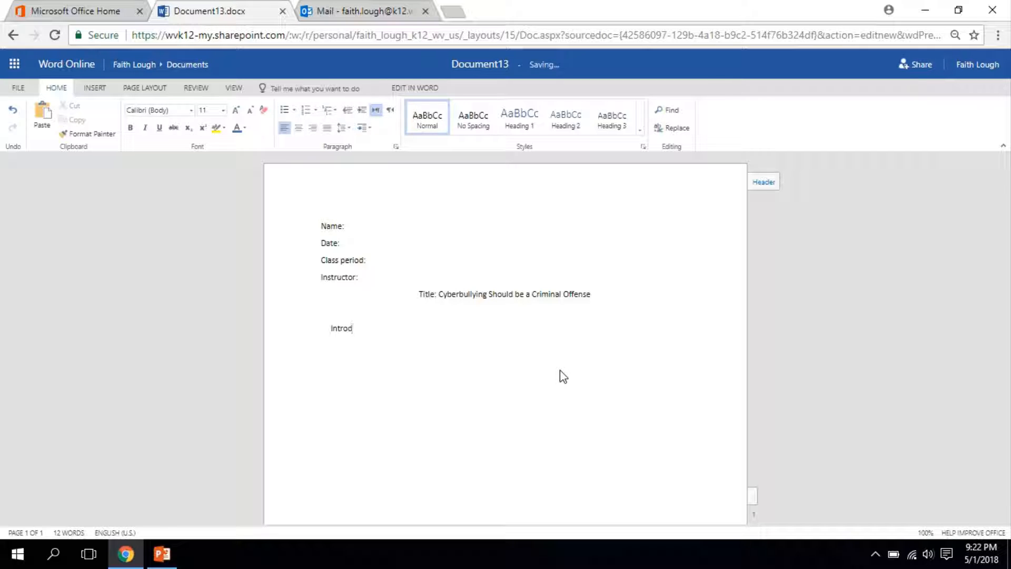
type("uction:")
type("Unbiased backgrou")
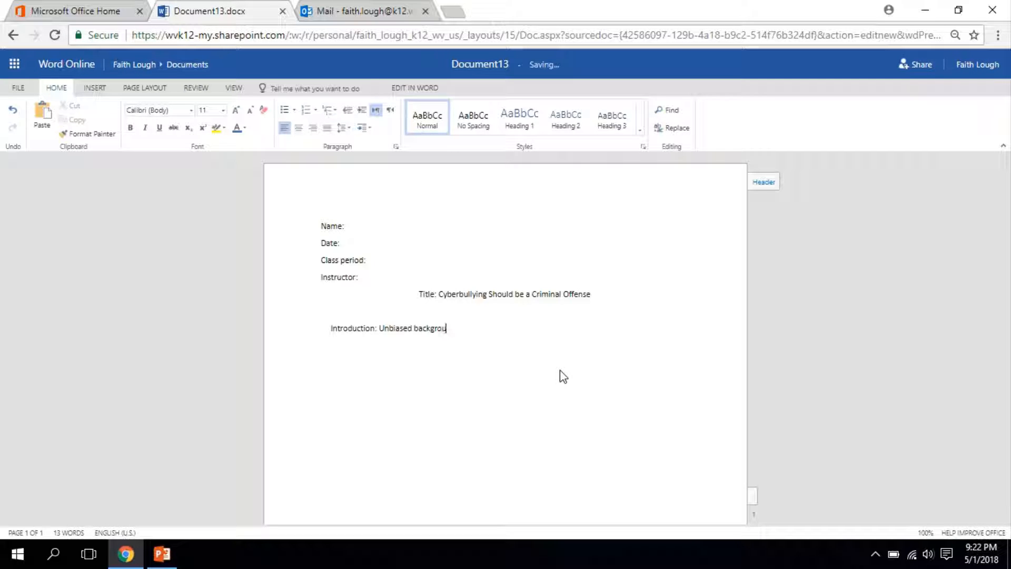
type("nd and")
key("BackSpace")
key("BackSpace")
key("BackSpace")
key("BackSpace")
type("about the topic. Introd")
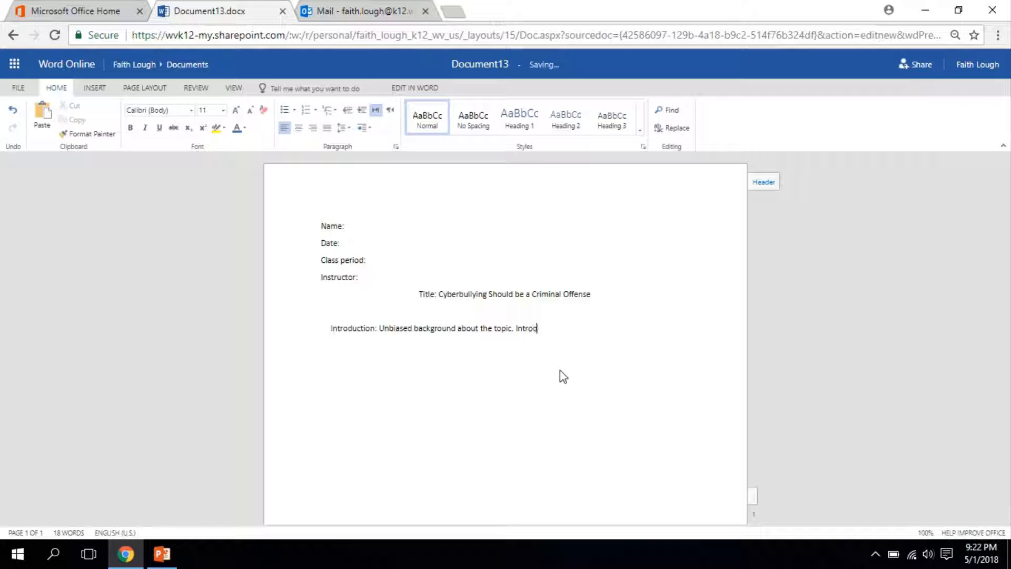
type("uce what your are talking about")
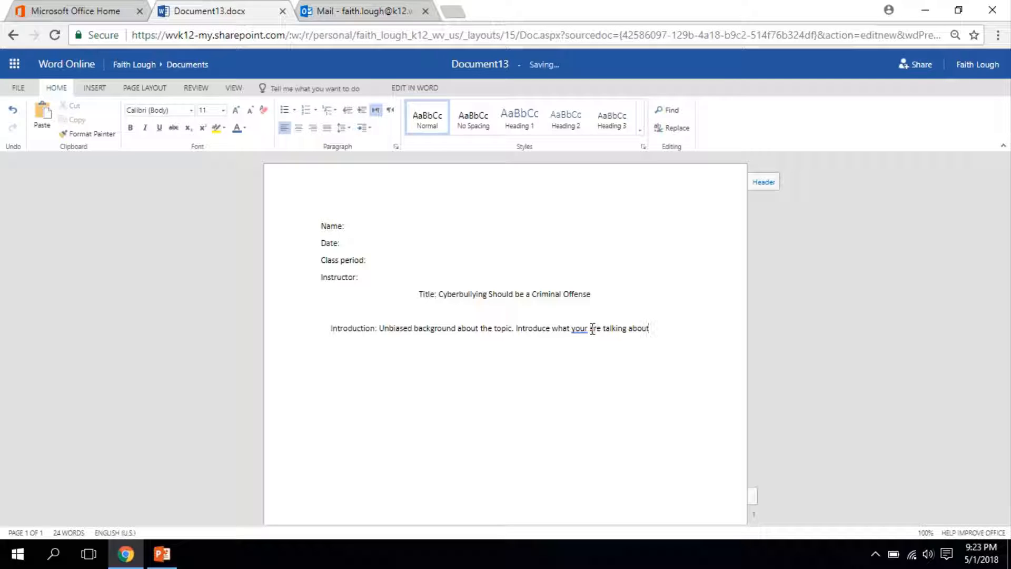
Change "your" to "you're" in the introduction and end the sentence with a period
left_click(587, 328)
type("e")
left_click(586, 329)
type("'re")
left_click(661, 329)
type(".")
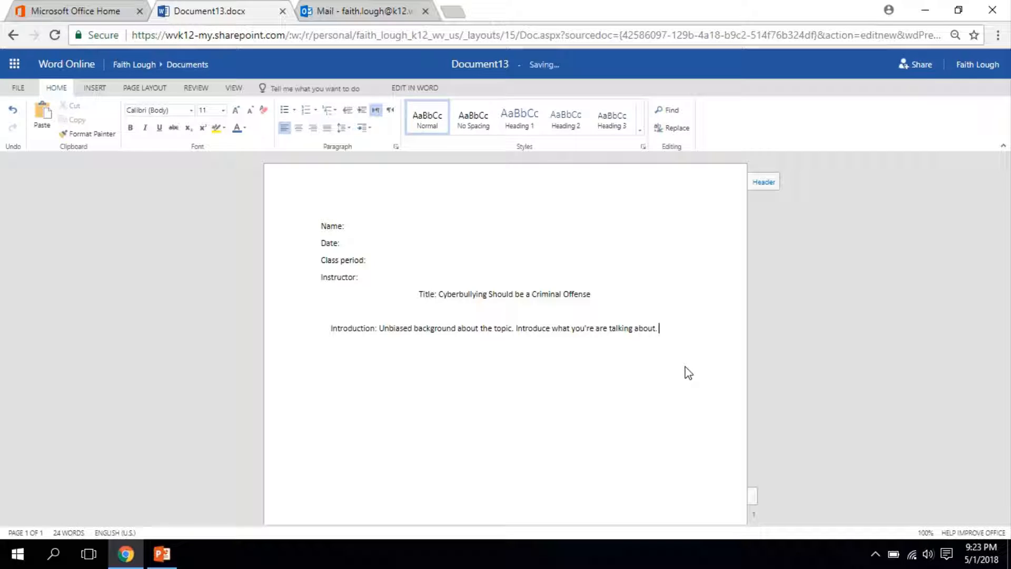
Continue the introduction with "Specific Claim and warrant (this is your side of the argument)"
type("Claim")
key("BackSpace")
key("BackSpace")
key("BackSpace")
key("BackSpace")
key("BackSpace")
type("Specific Claim and warrant")
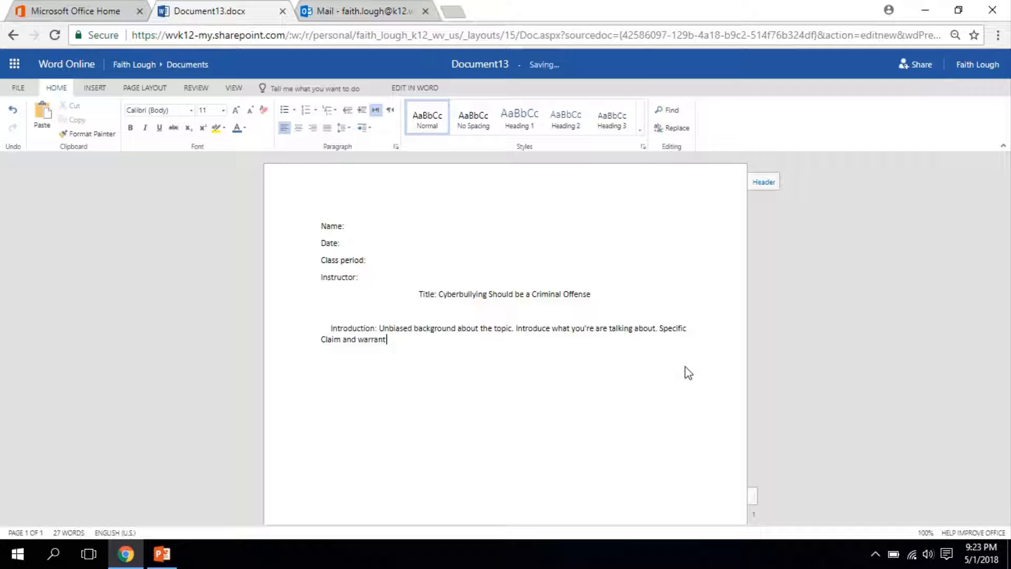
type(" (this is your side of the argum")
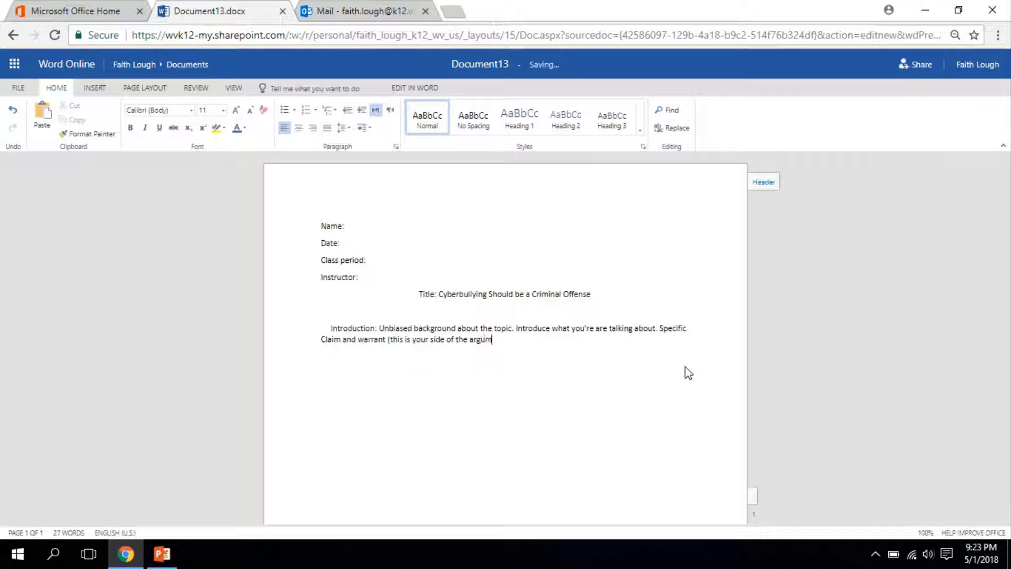
type("ent)")
Add the paragraph "1st body paragraph- Our strongest argument as presented by strong evidence (remember to always cite your sources) Explain the importance"
key("Return")
type("1st body paragraph-")
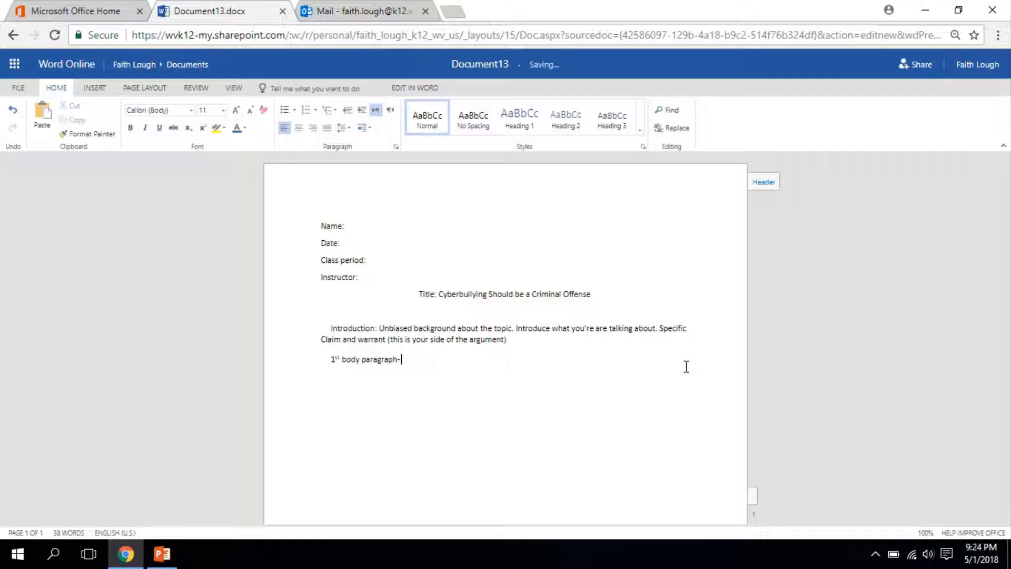
type("Our stroungest a")
key("BackSpace")
key("BackSpace")
key("BackSpace")
key("BackSpace")
key("BackSpace")
key("BackSpace")
key("BackSpace")
key("BackSpace")
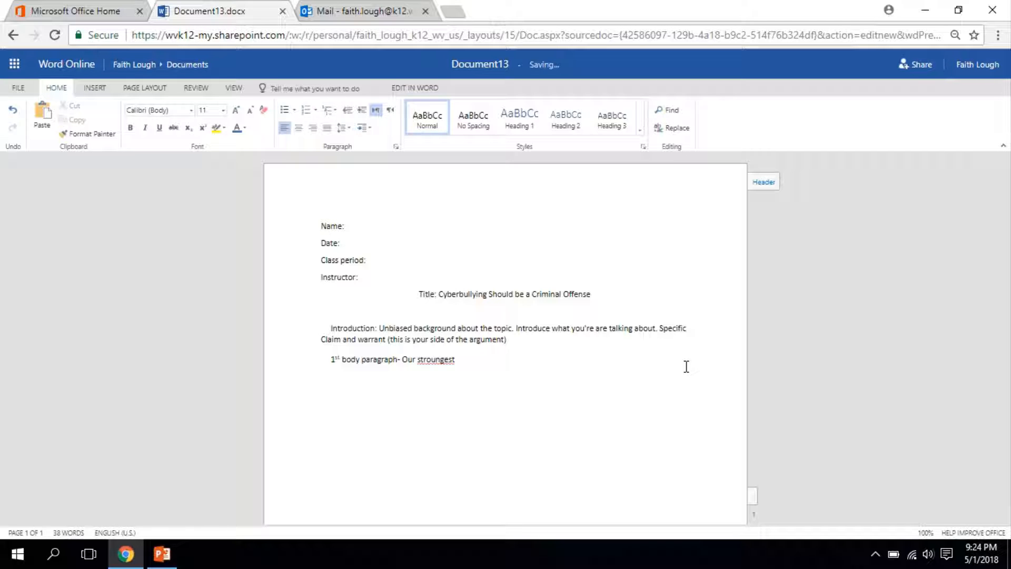
type("ngest argument as")
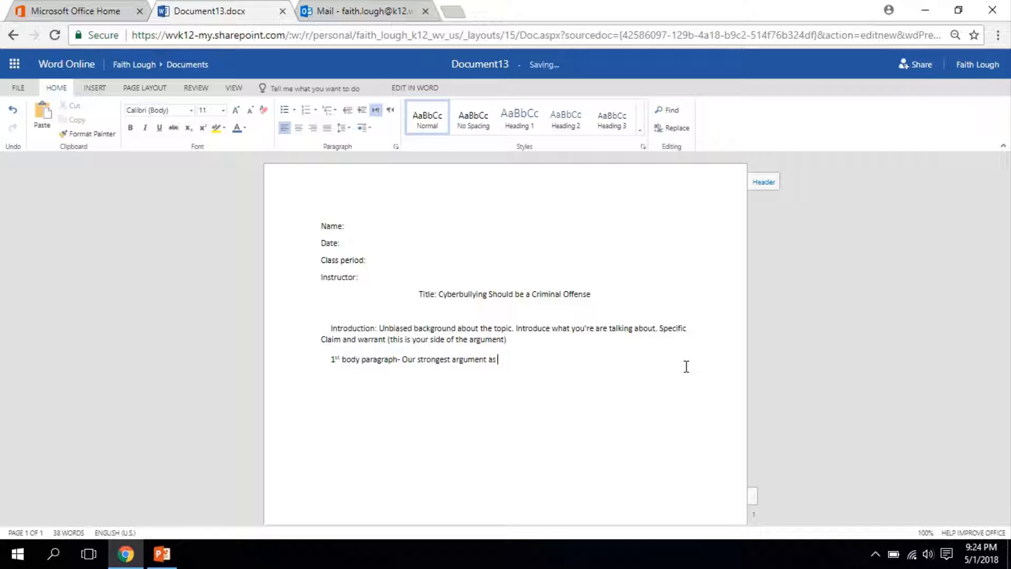
type(" presented by strong evidence ")
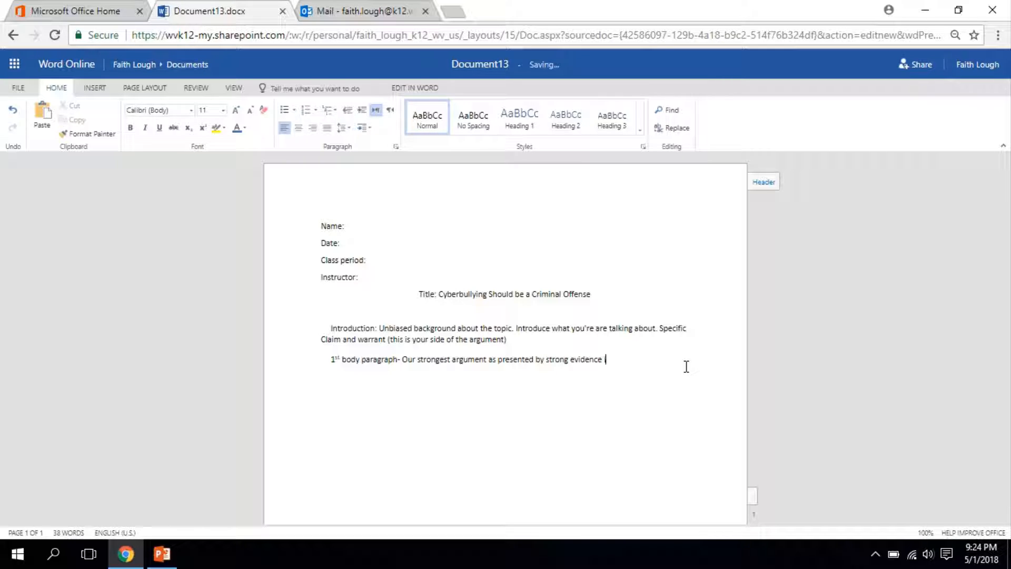
type("(remember to always cite your sour")
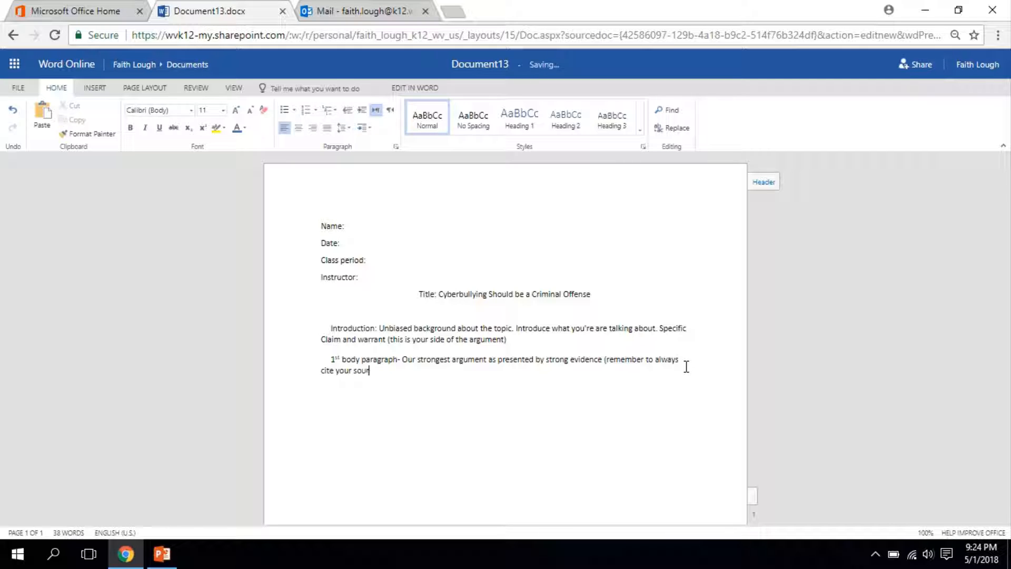
type("ces) Explain the importance")
Add the paragraph "2nd body paragraph- 2nd piece of evidence that supports your claim and its explanation"
key("Return")
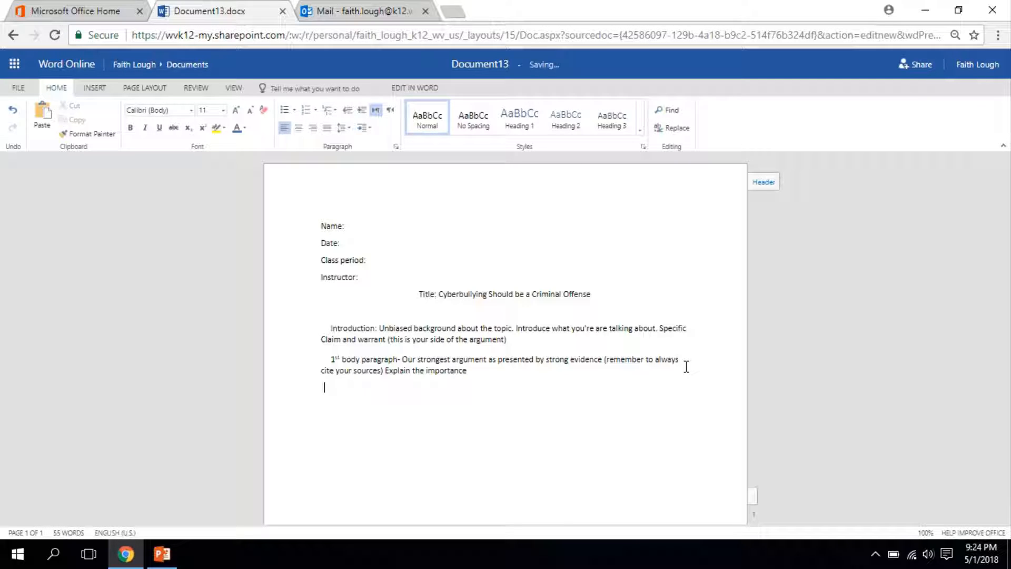
type("2nd body prag")
key("BackSpace")
key("BackSpace")
type("a")
key("BackSpace")
key("BackSpace")
type("aragraph-")
type("-")
type(" 2")
type("nd ")
type("pict")
key("BackSpace")
type("ece of")
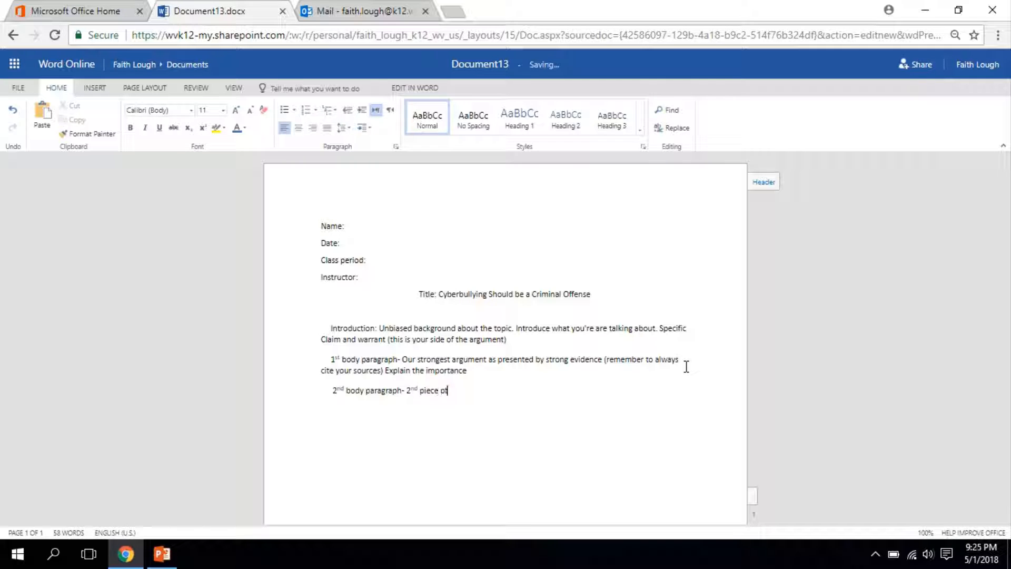
type(" evidence that supports your c")
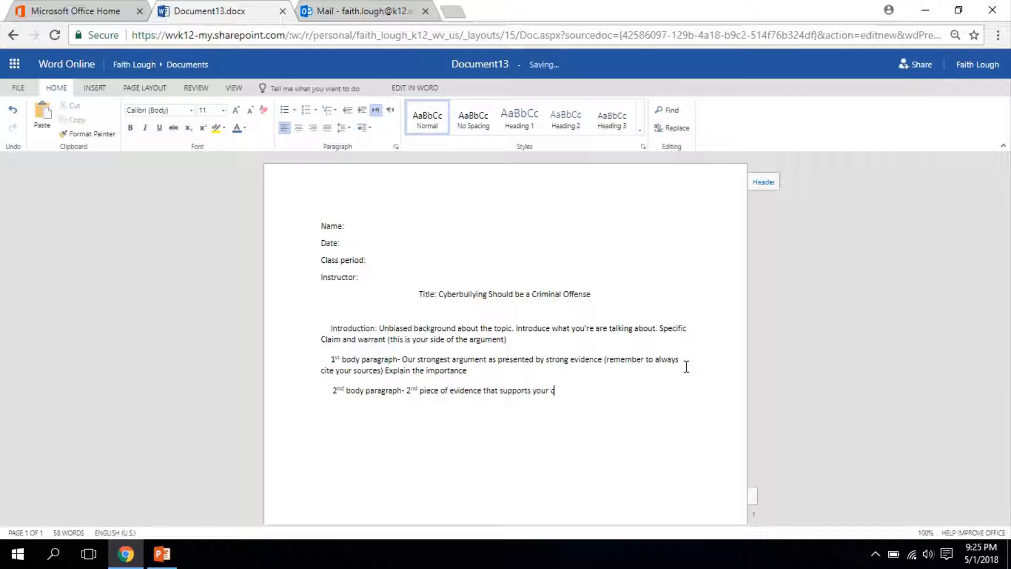
type("laim and its explanation")
Start a new paragraph reading "3rd body paragraph- counter argument"
key("Return")
type("3rd body")
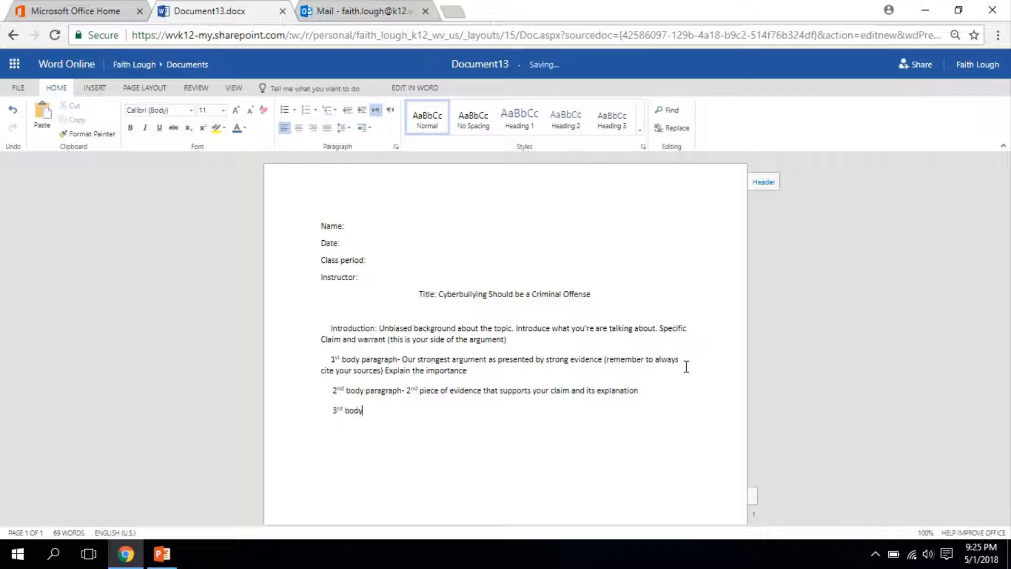
type(" paragraph- counter ar")
type("ument")
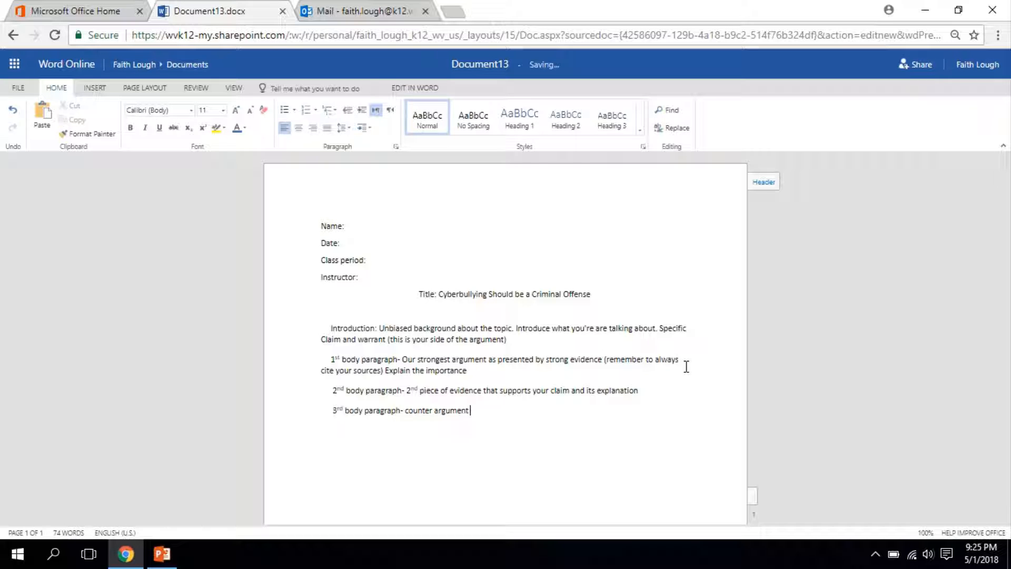
Continue the 3rd body paragraph with "(responsible agent + "should" + an action contrary to our original argument."
type(" (responsible agent")
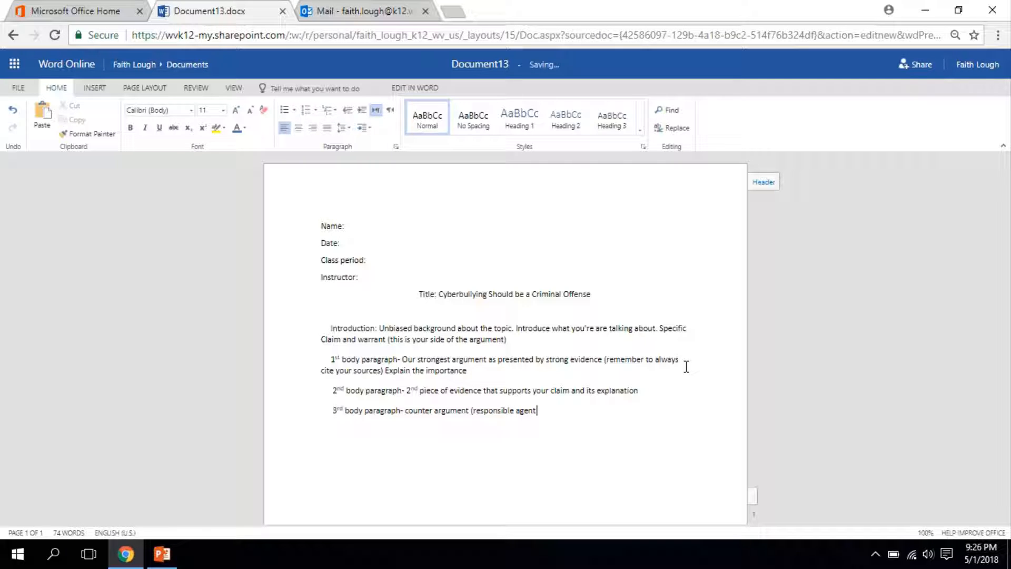
type(" + \"should\" + an action contrati")
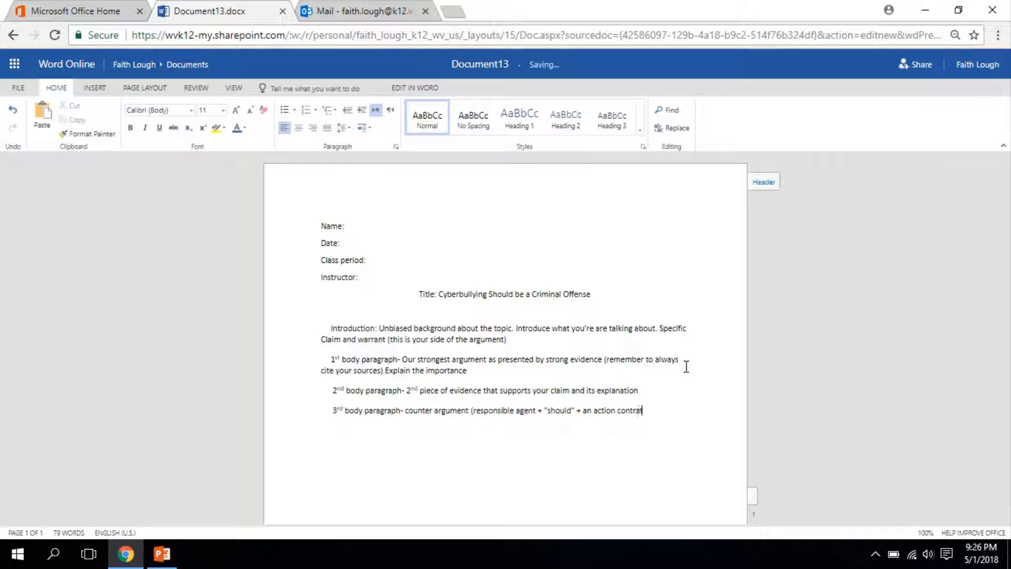
key("BackSpace")
key("BackSpace")
type("r")
type("y to our original argument. ")
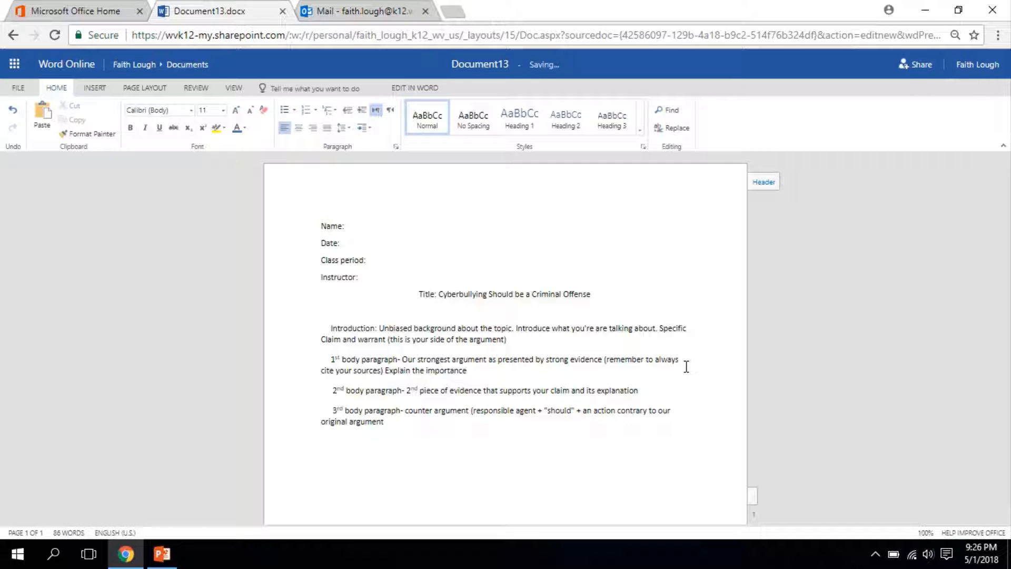
Add the sentence "It is always important to explain the counter argument and why you believe it to be untrue." to the 3rd body paragraph
type("It is always important to e")
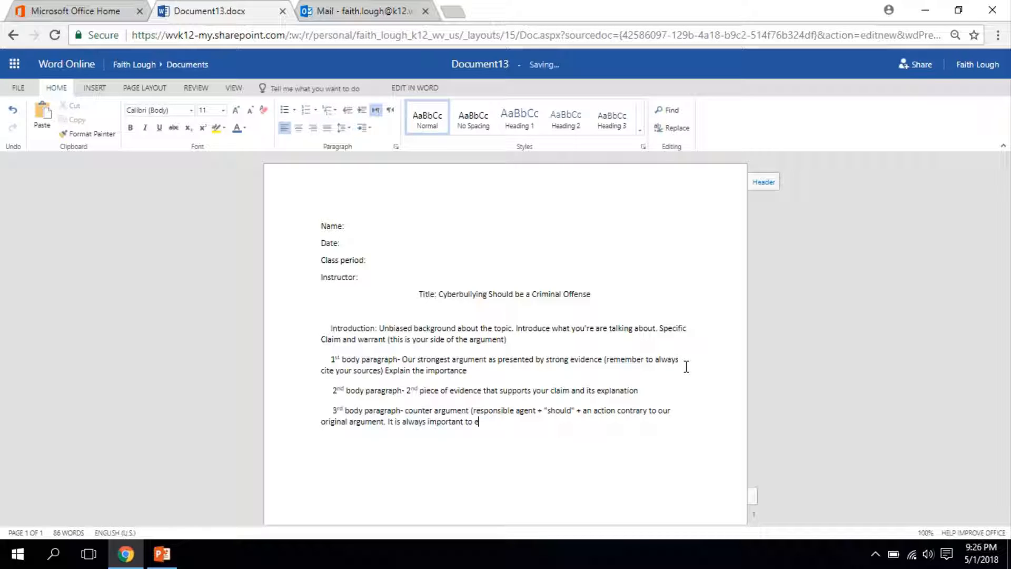
type("xplain the counter argument an")
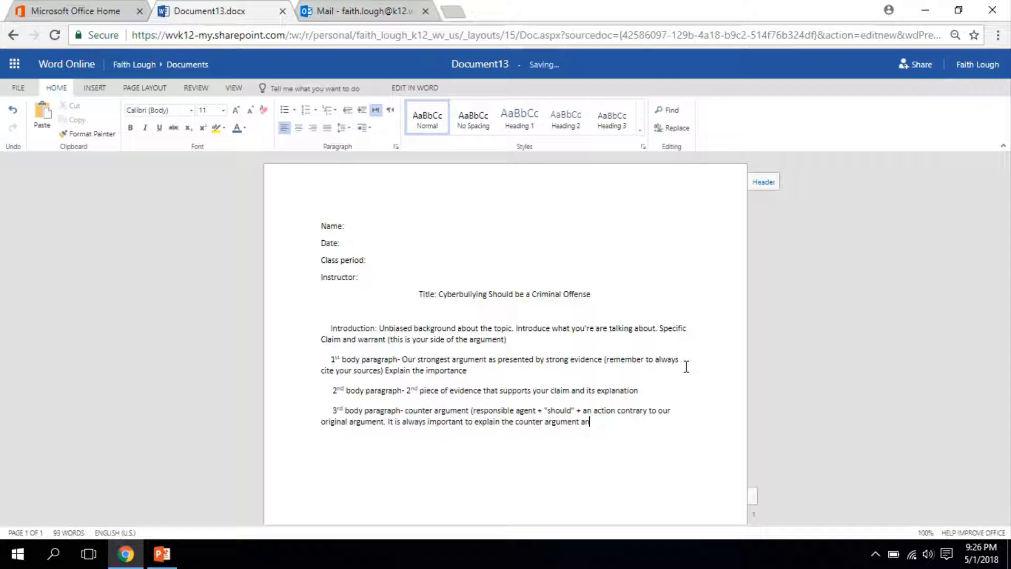
type("d why you believe it to be untru")
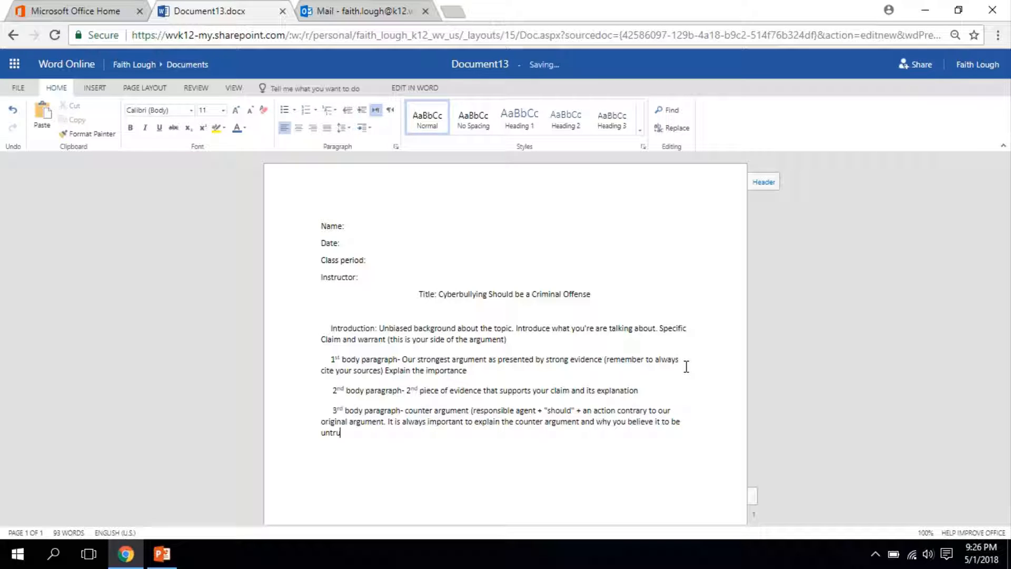
type("e.")
Start a new paragraph reading "4th body paragraph or conclusion-"
key("Return")
type("4th body par")
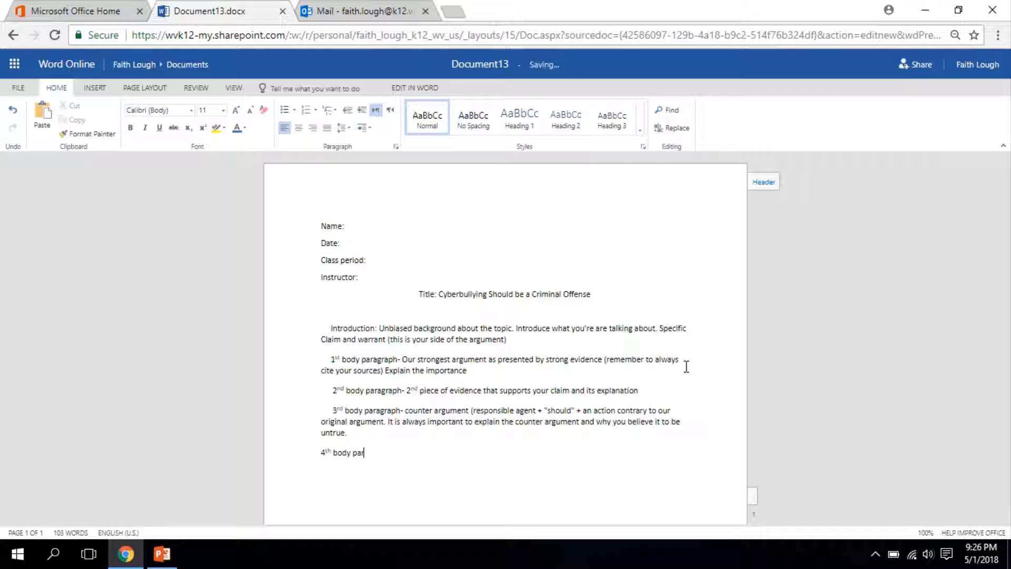
type("agraph or conclud")
type("ion-")
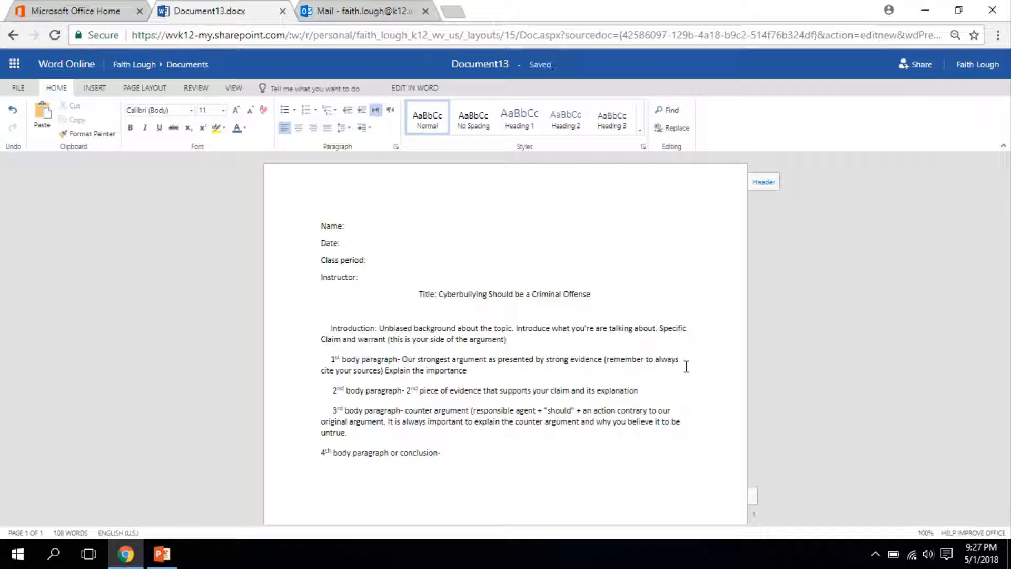
Continue the conclusion paragraph with "Restate your original claim and briefly discuss your supporting evidence. Wrap up your paper."
type(" Restate your original")
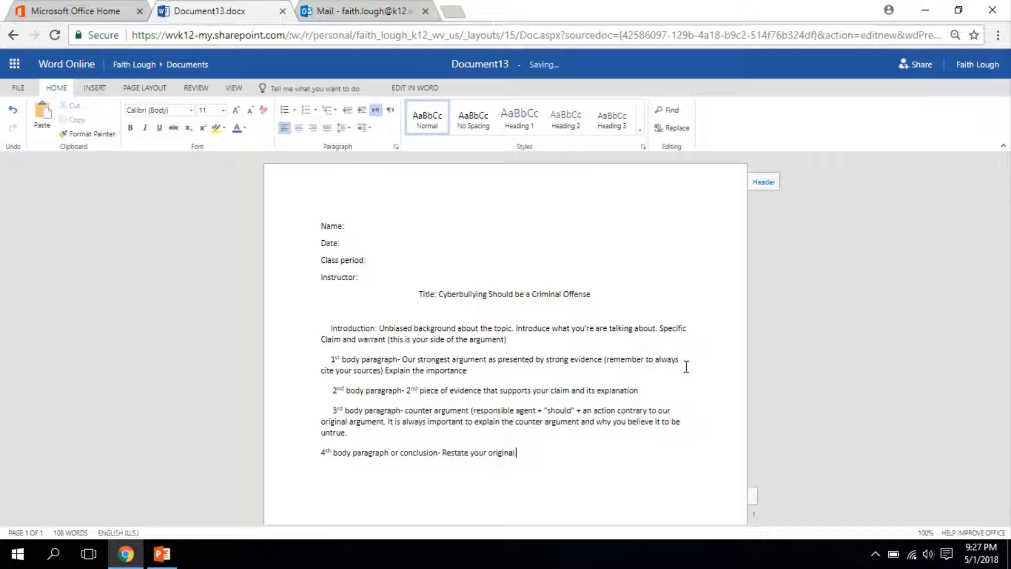
type(" claim and")
type(" restate")
key("BackSpace")
key("BackSpace")
key("BackSpace")
key("BackSpace")
key("BackSpace")
key("BackSpace")
key("BackSpace")
type("breifly")
key("BackSpace")
key("BackSpace")
key("BackSpace")
key("BackSpace")
key("BackSpace")
type("iefly discuss")
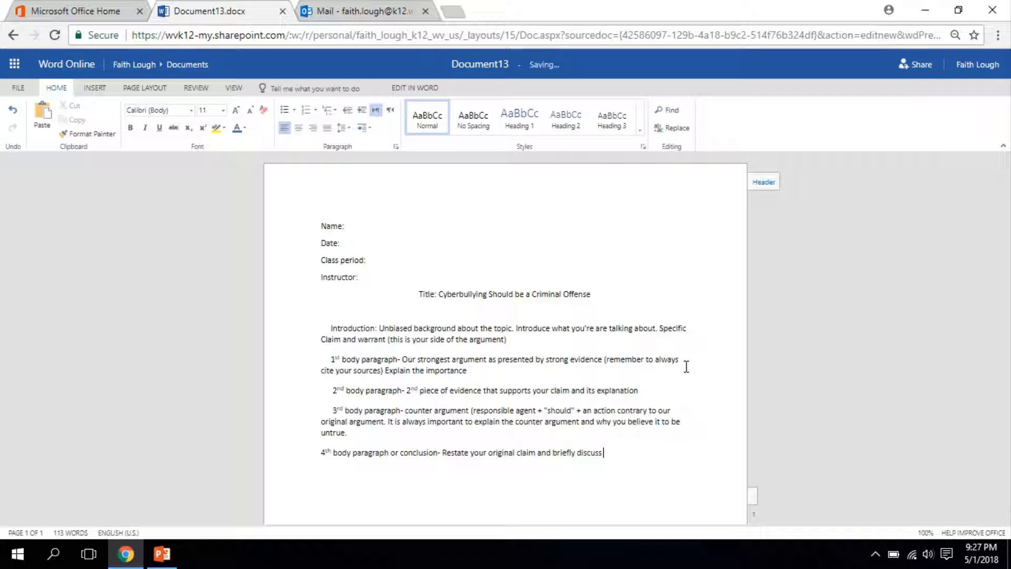
type(" your supporting evidence")
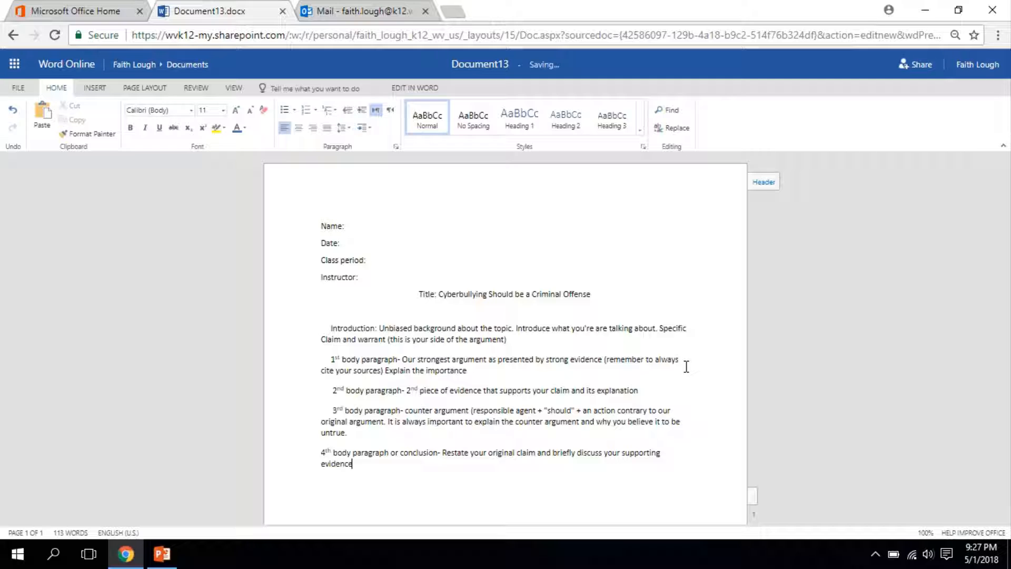
type(". Wrap up your paper.")
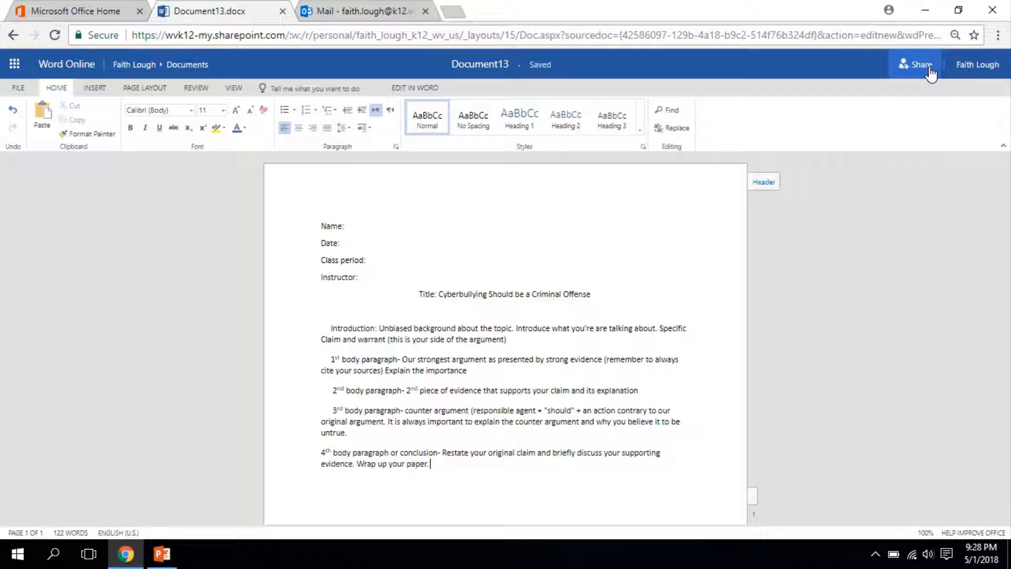
Set the document's sharing link to work for Anyone with Allow editing turned off, and copy the link
left_click(911, 64)
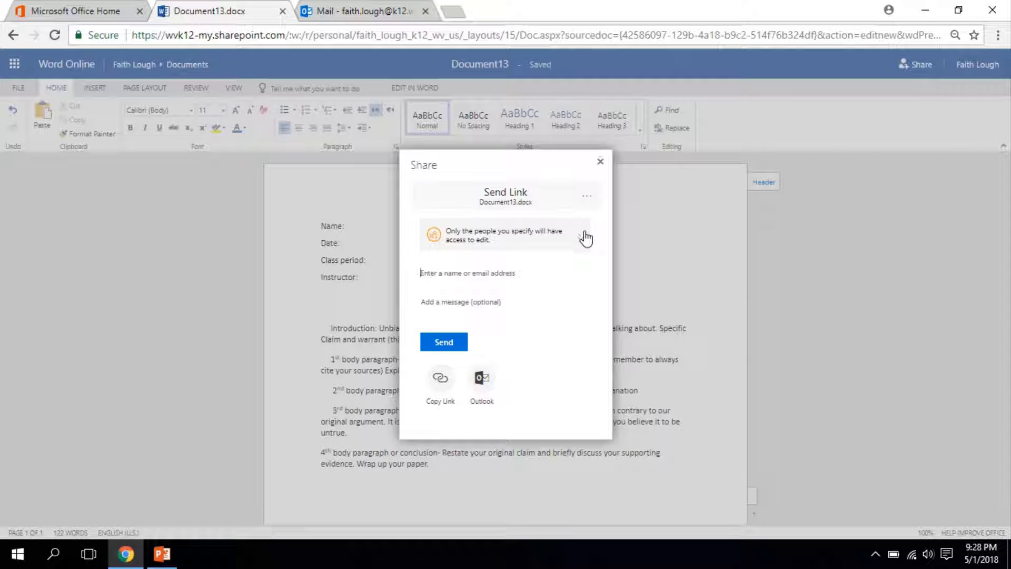
left_click(581, 236)
left_click(463, 249)
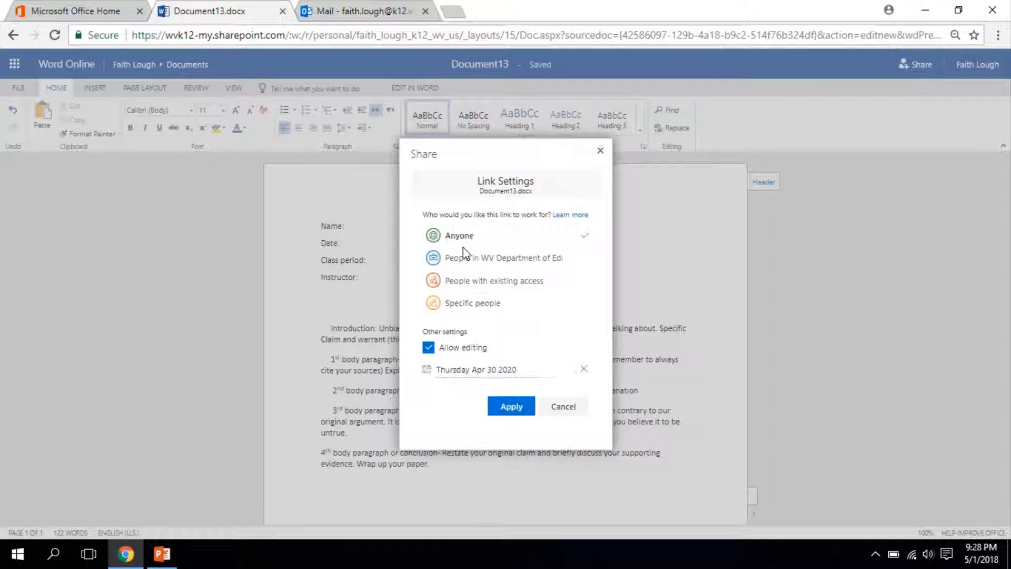
left_click(428, 347)
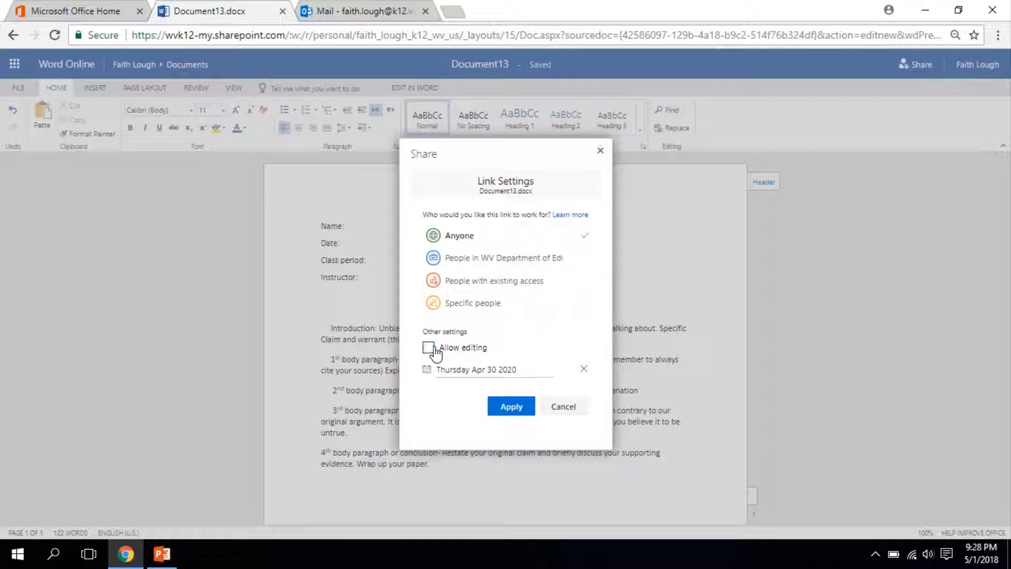
left_click(511, 406)
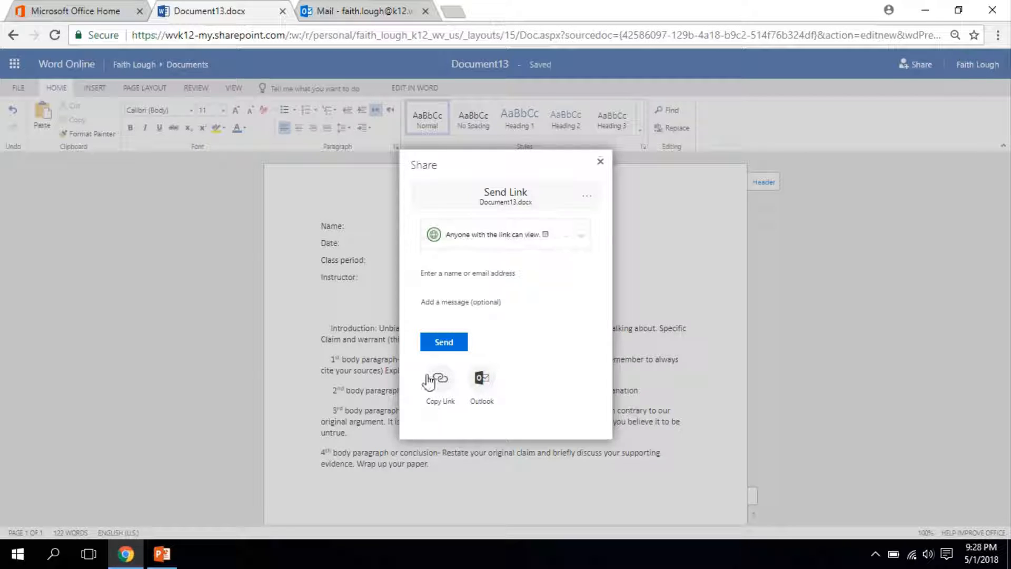
left_click(442, 383)
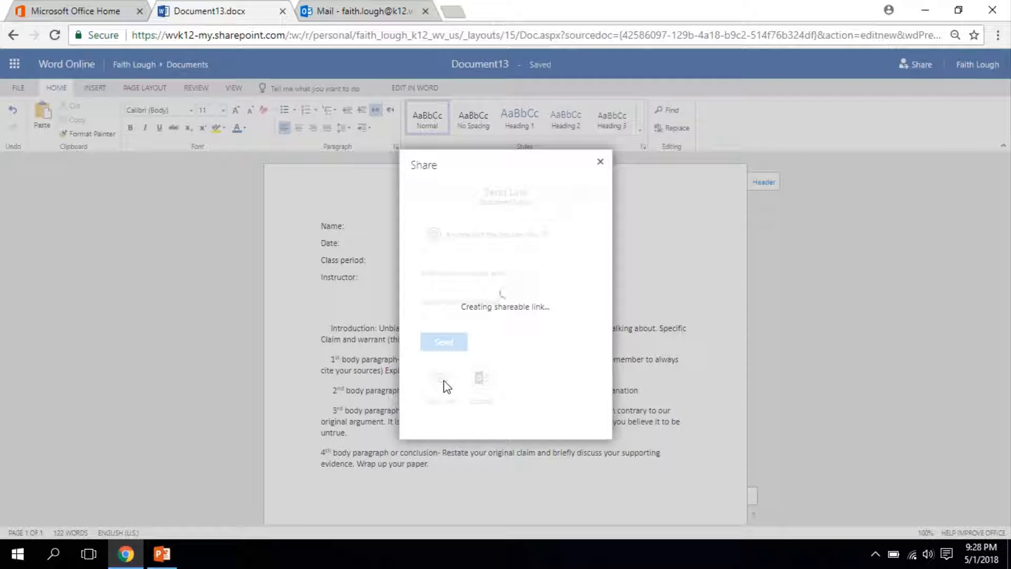